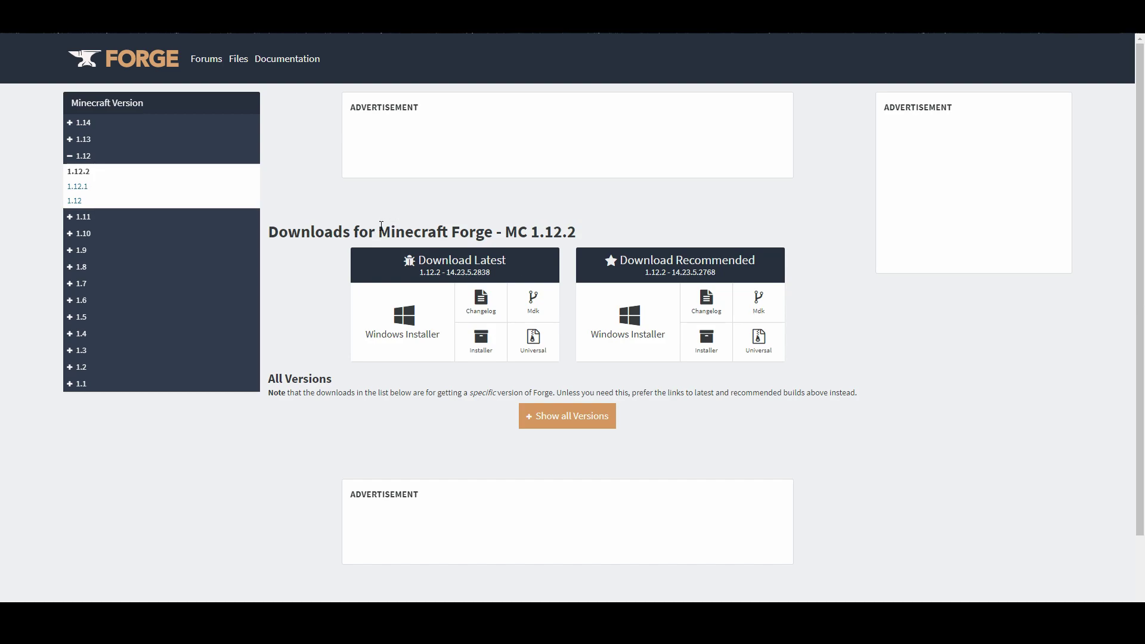
Step: Expand the Minecraft 1.14, 1.13, 1.11, 1.7 and 1.8 groups to examine which sub-versions Forge offers
{"action": "left_click", "coordinate": [80, 122]}
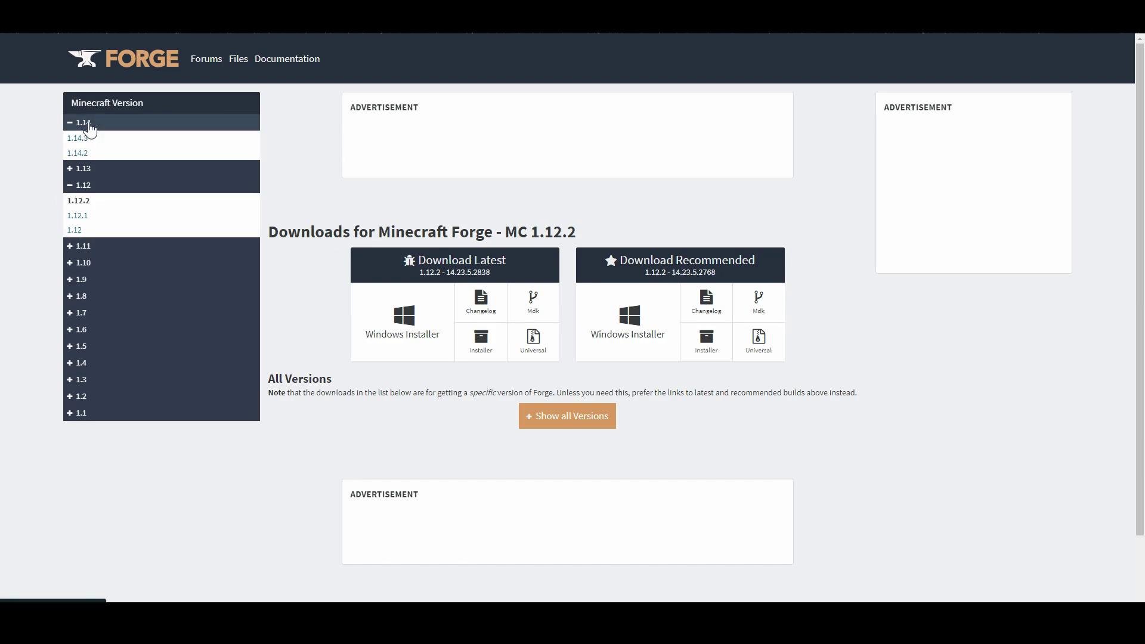
{"action": "left_click", "coordinate": [89, 170]}
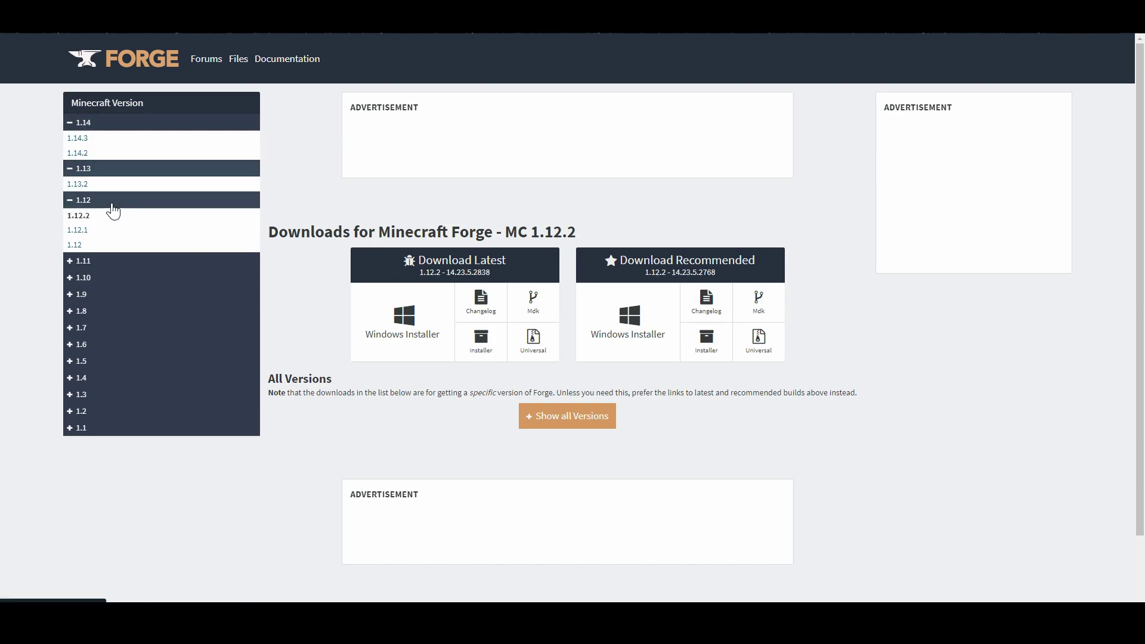
{"action": "left_click", "coordinate": [117, 262]}
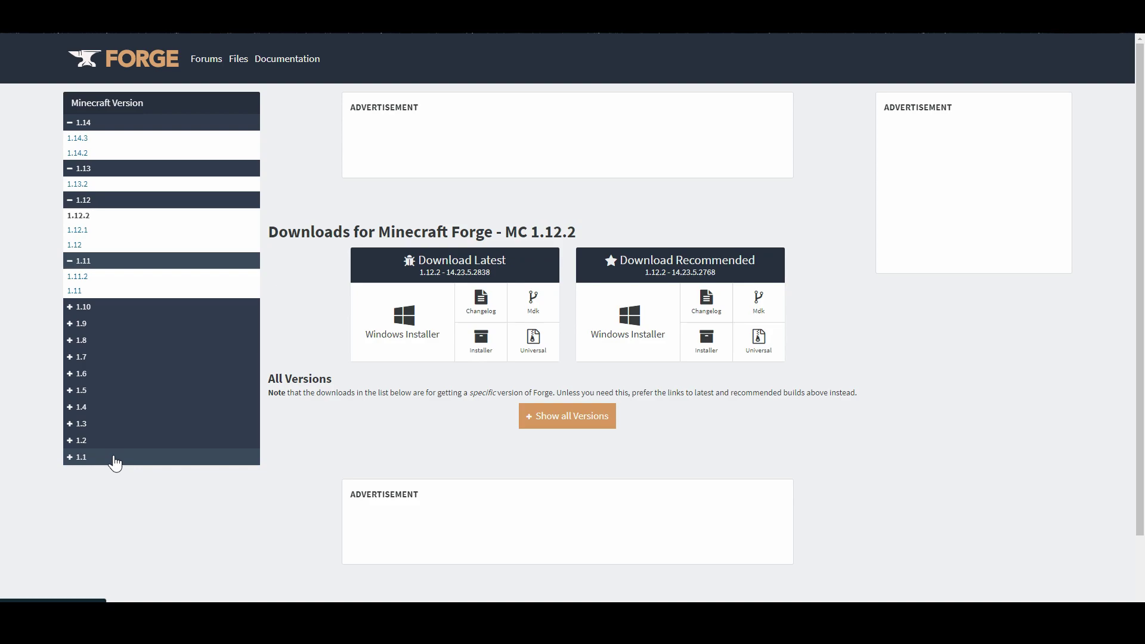
{"action": "left_click", "coordinate": [96, 360]}
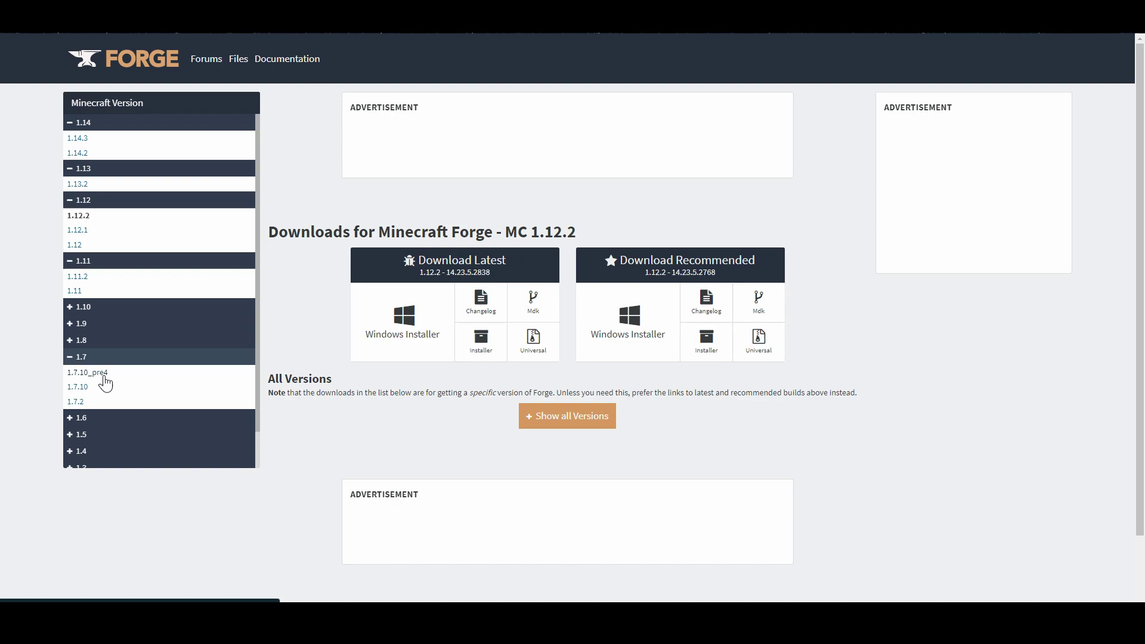
{"action": "left_click", "coordinate": [118, 341]}
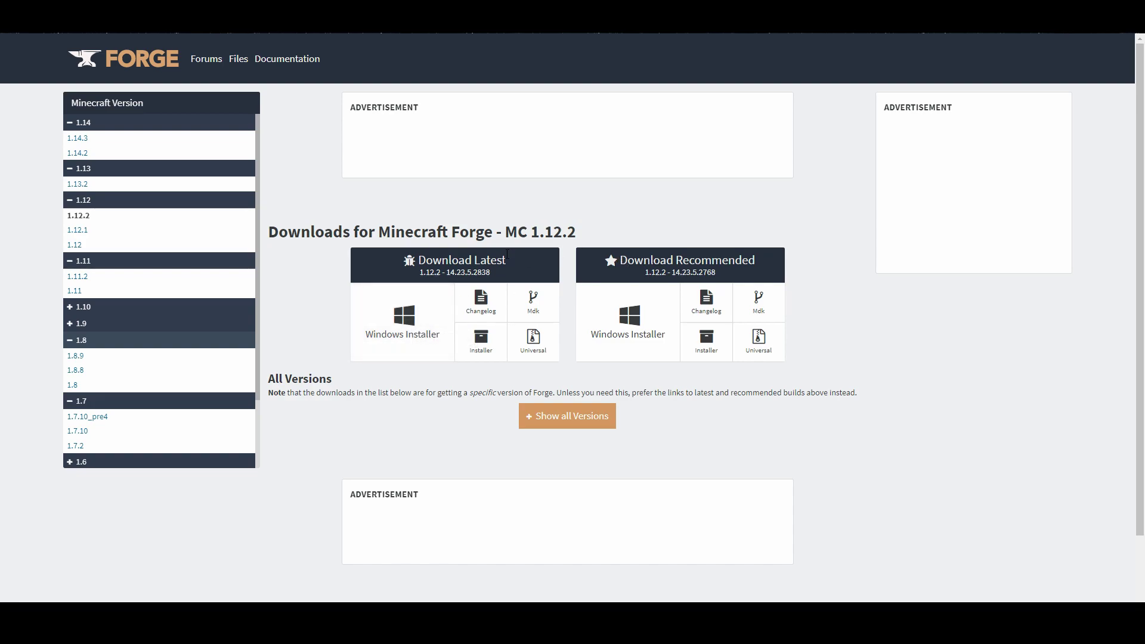
Step: Open the Forge downloads for Minecraft 1.14.3 and look through the list of all available builds
{"action": "left_click", "coordinate": [84, 138]}
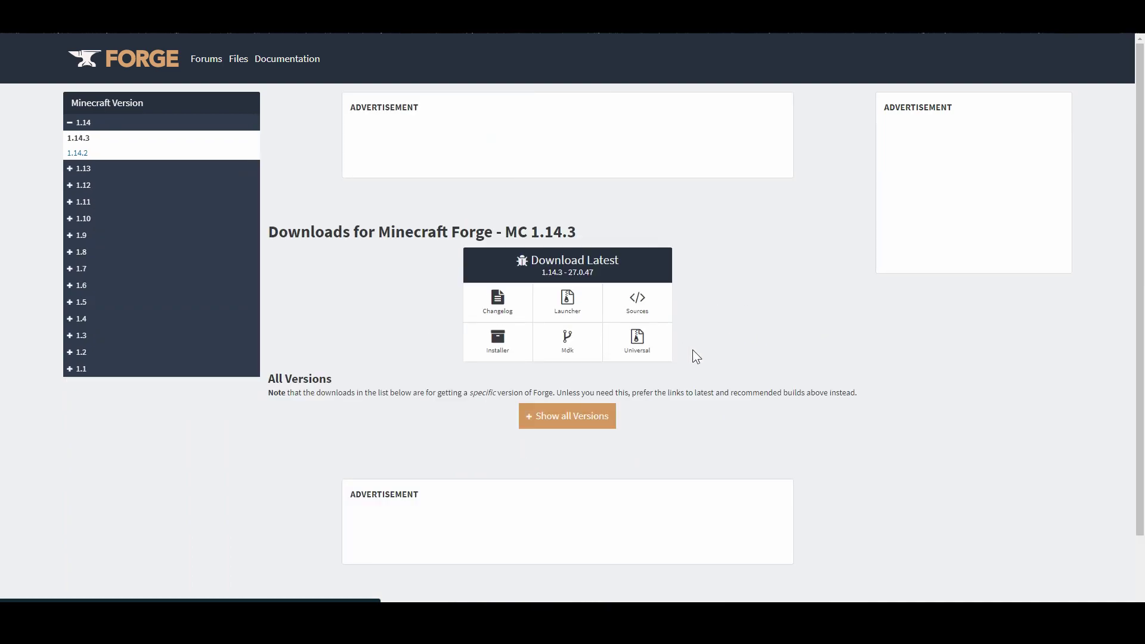
{"action": "left_click", "coordinate": [560, 409]}
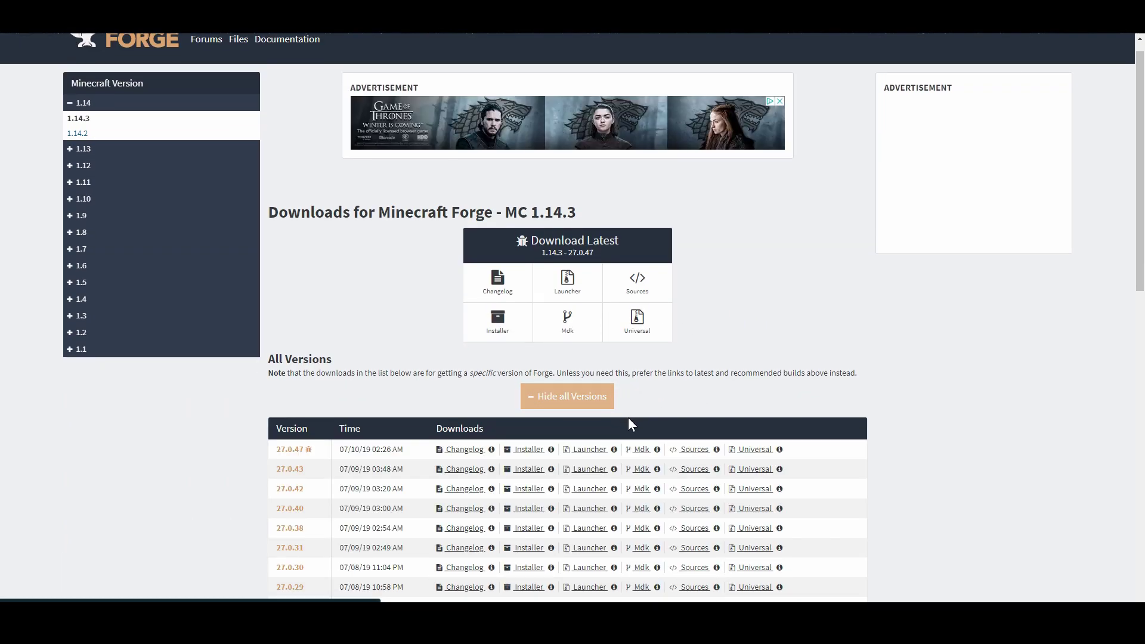
{"action": "scroll", "coordinate": [596, 387], "scroll_direction": "down", "scroll_amount": 5}
{"action": "scroll", "coordinate": [416, 435], "scroll_direction": "down", "scroll_amount": 6}
{"action": "scroll", "coordinate": [416, 435], "scroll_direction": "up", "scroll_amount": 9}
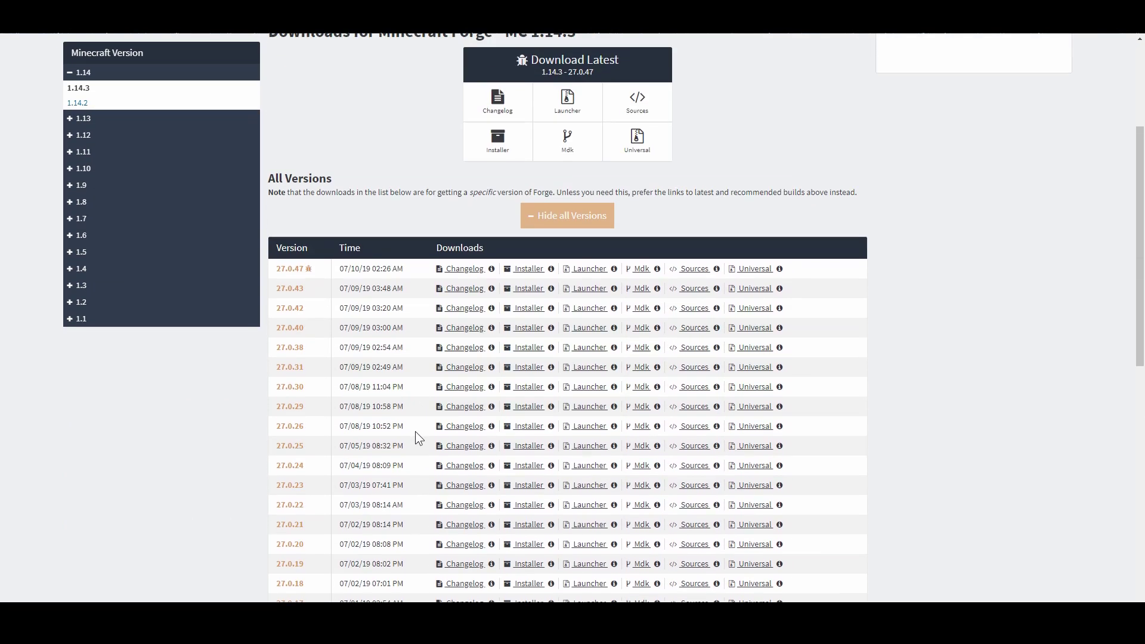
{"action": "scroll", "coordinate": [414, 431], "scroll_direction": "up", "scroll_amount": 3}
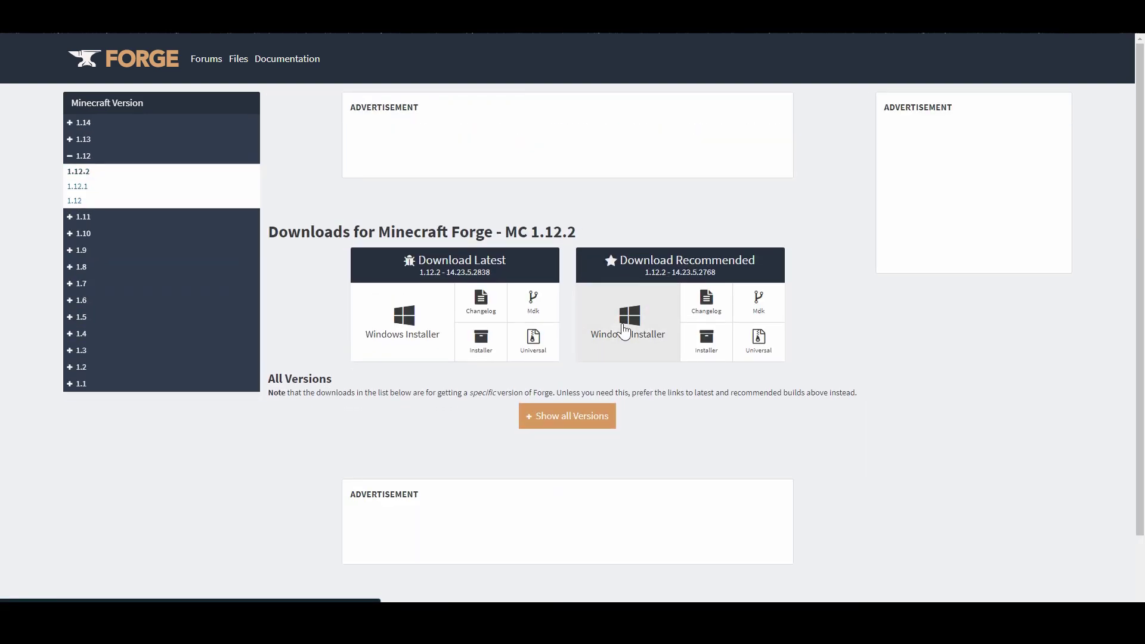
Step: Download the recommended Forge Windows installer for Minecraft 1.12.2 and run it with the Install client option
{"action": "left_click", "coordinate": [627, 320]}
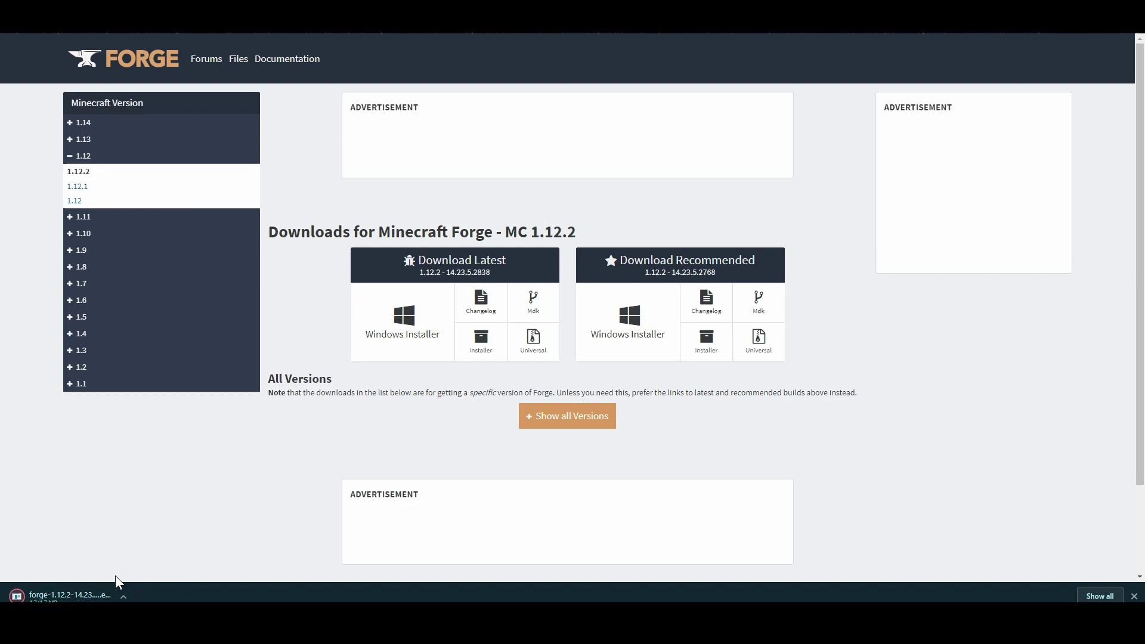
{"action": "left_click", "coordinate": [77, 596]}
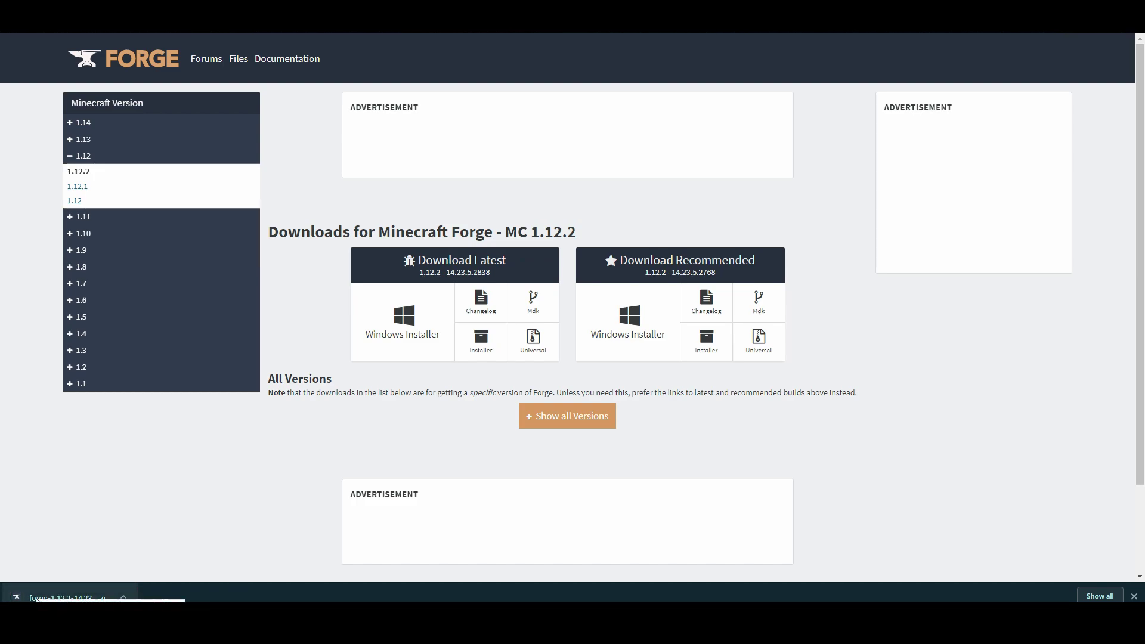
{"action": "left_click", "coordinate": [59, 596]}
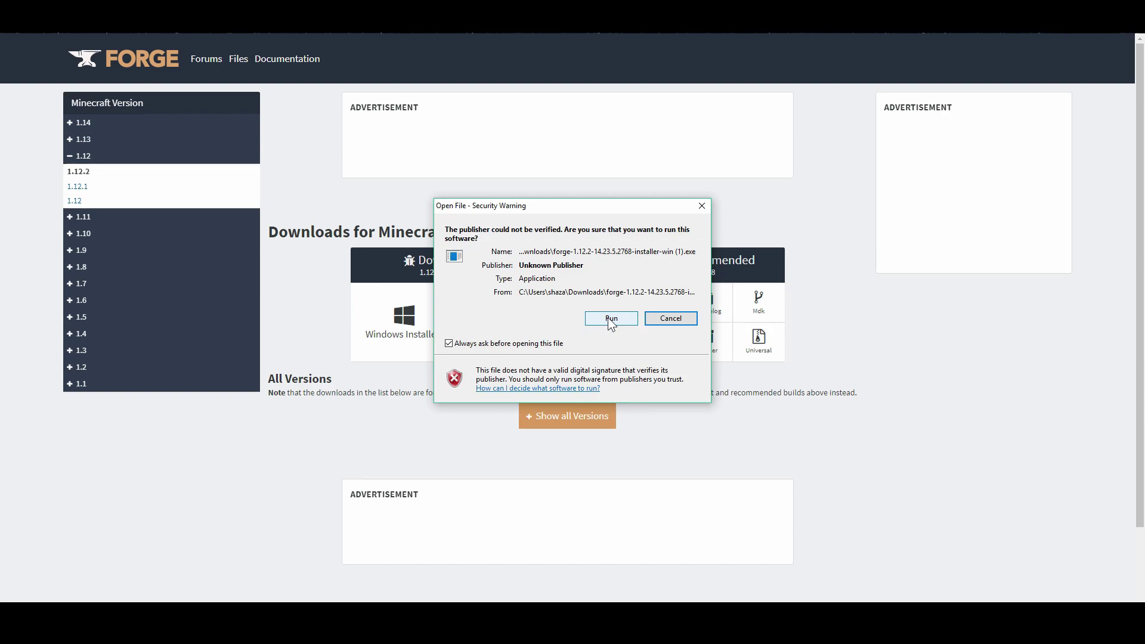
{"action": "left_click", "coordinate": [611, 319]}
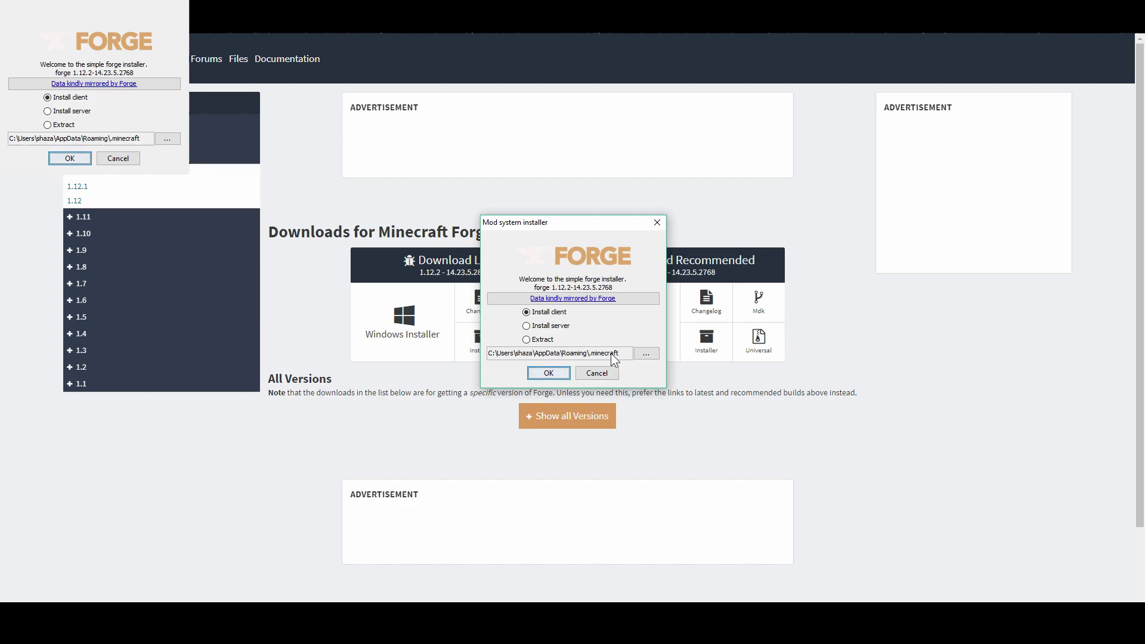
{"action": "left_click", "coordinate": [548, 372]}
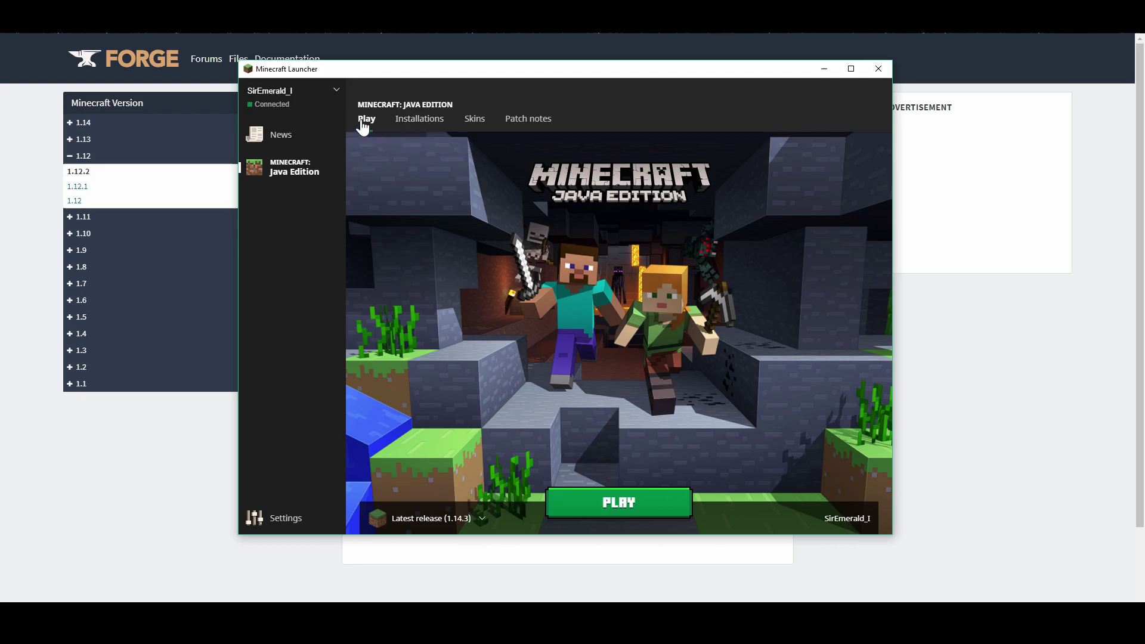
Step: In the Minecraft Launcher, start a new installation and name it Tutorial
{"action": "left_click", "coordinate": [421, 122]}
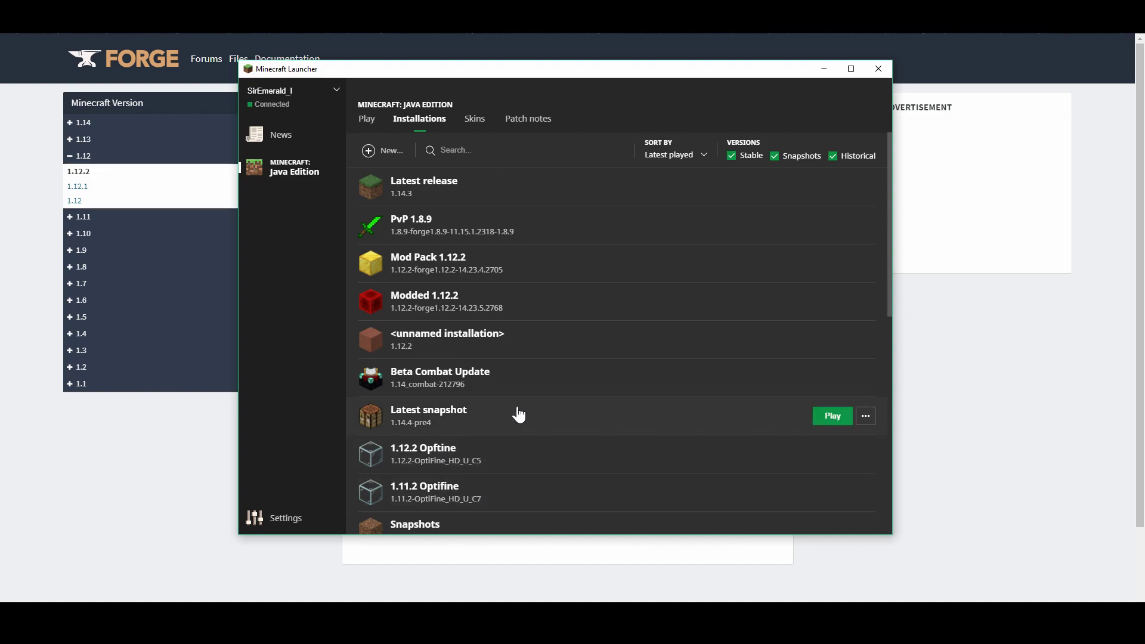
{"action": "scroll", "coordinate": [519, 414], "scroll_direction": "down", "scroll_amount": 5}
{"action": "scroll", "coordinate": [521, 414], "scroll_direction": "up", "scroll_amount": 5}
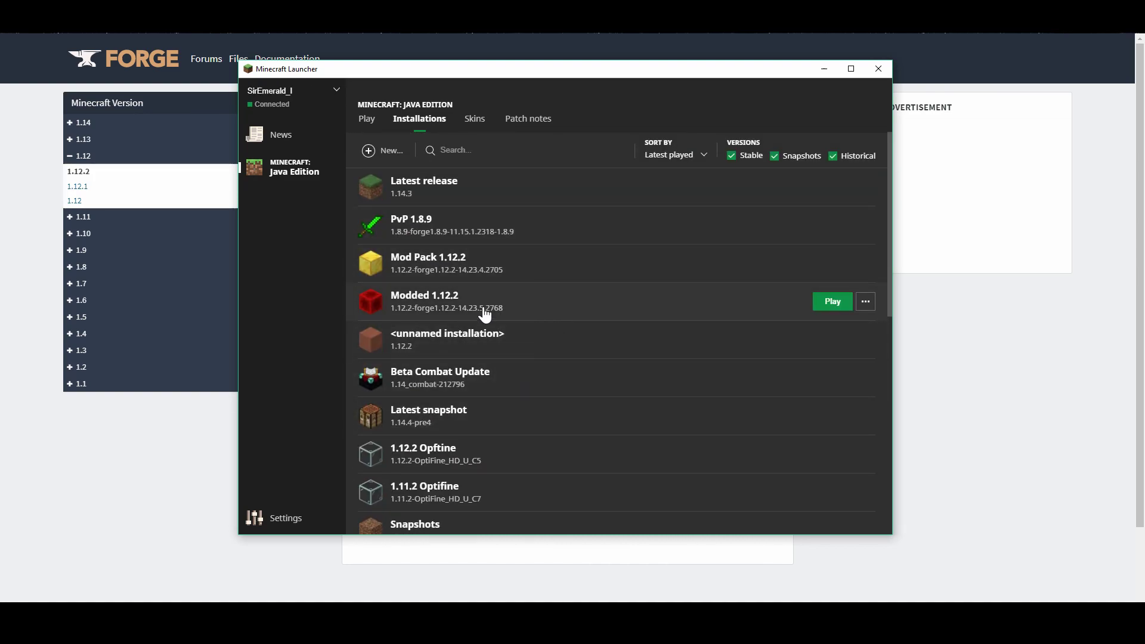
{"action": "left_click", "coordinate": [379, 150]}
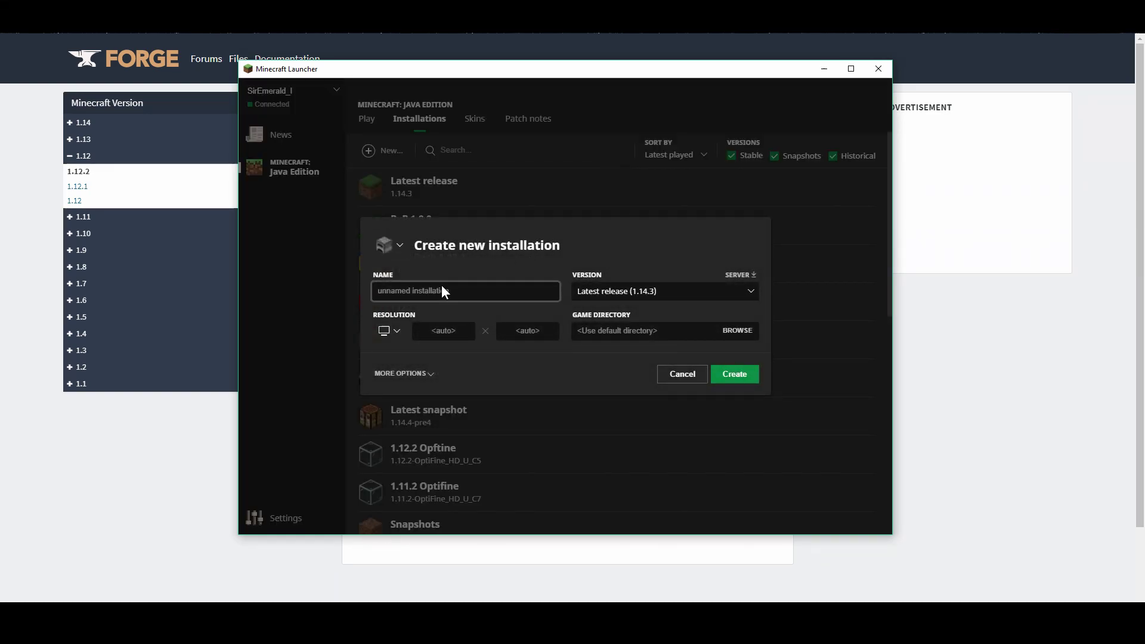
{"action": "type", "text": "Tutorial"}
{"action": "left_click", "coordinate": [489, 251]}
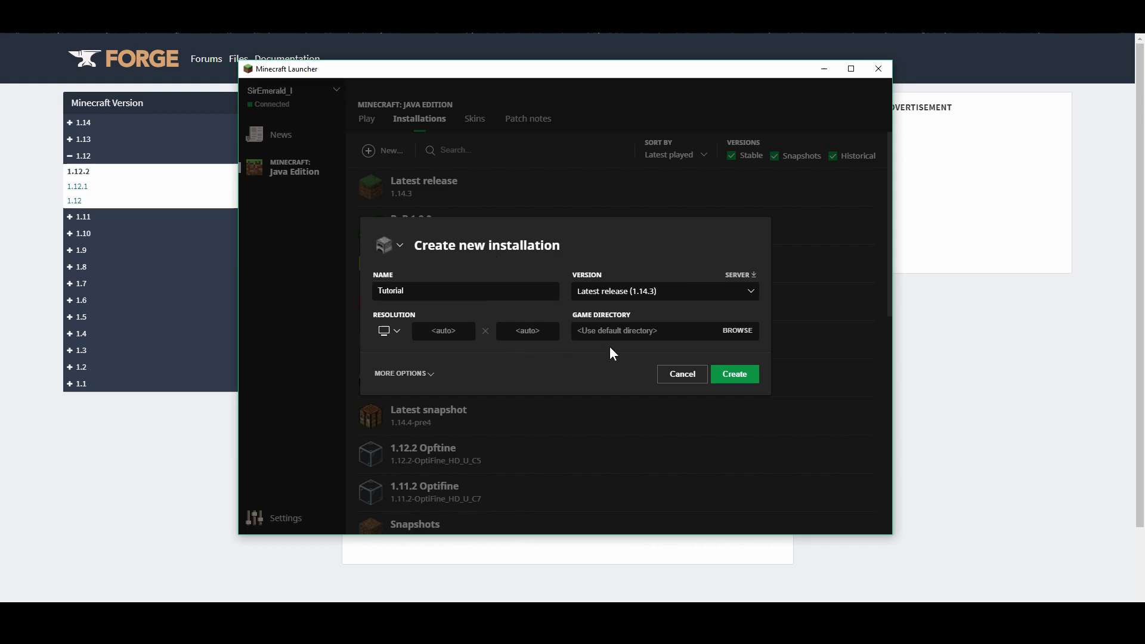
Step: Set the installation's version to release 1.12.2-forge1.12.2-14.23.5.2768 and create it
{"action": "left_click", "coordinate": [662, 288]}
{"action": "scroll", "coordinate": [661, 362], "scroll_direction": "down", "scroll_amount": 4}
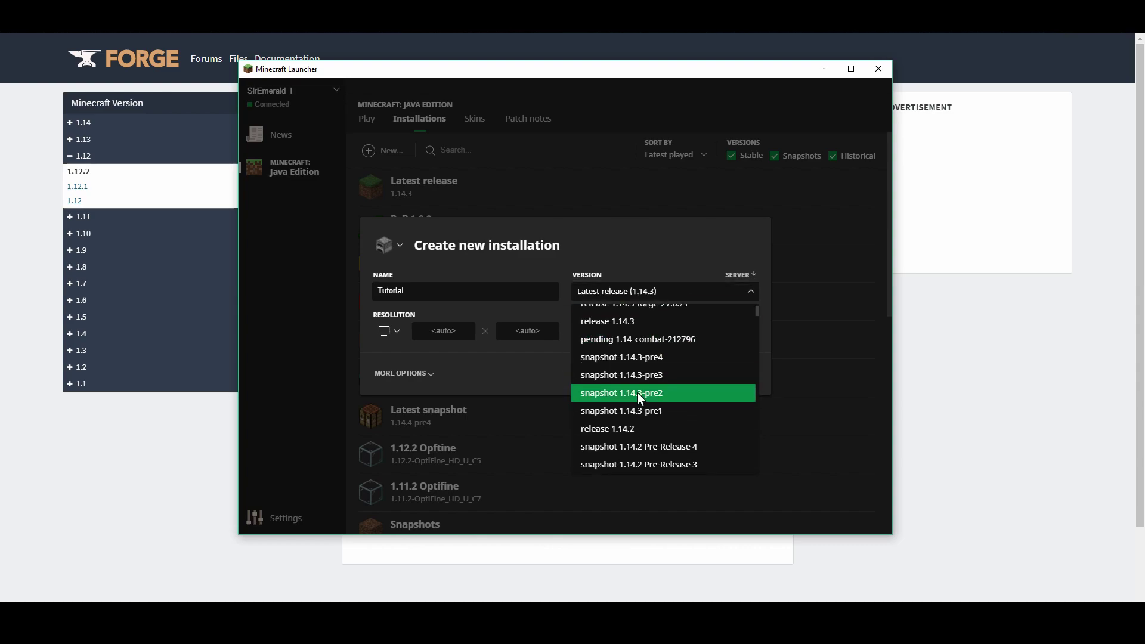
{"action": "scroll", "coordinate": [664, 374], "scroll_direction": "down", "scroll_amount": 20}
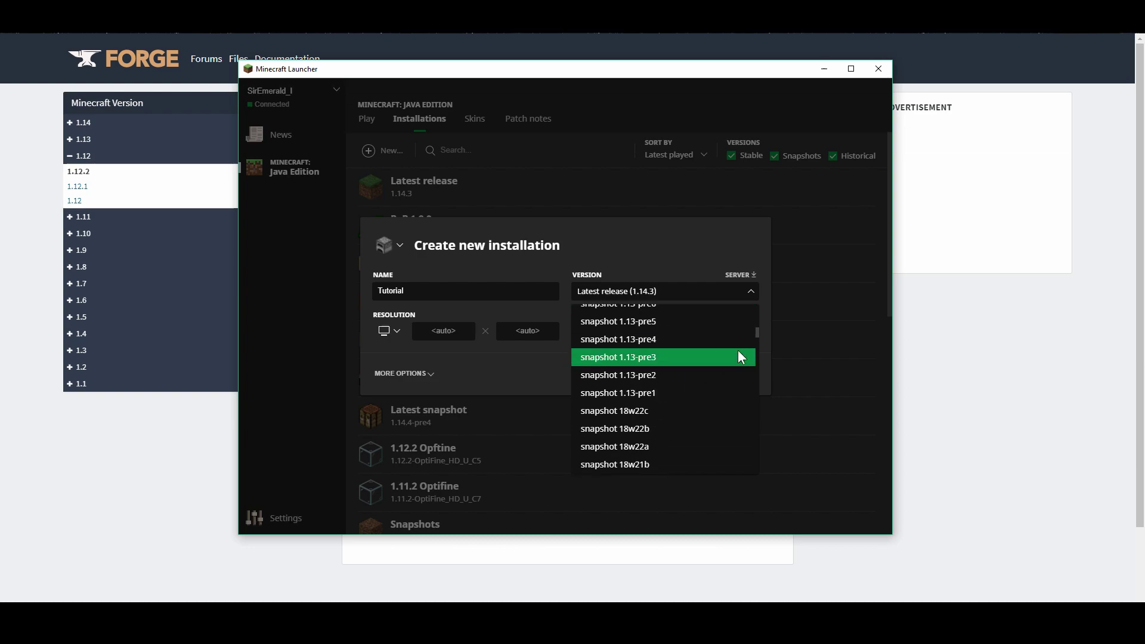
{"action": "left_click_drag", "start_coordinate": [754, 331], "coordinate": [759, 475]}
{"action": "scroll", "coordinate": [674, 411], "scroll_direction": "up", "scroll_amount": 2}
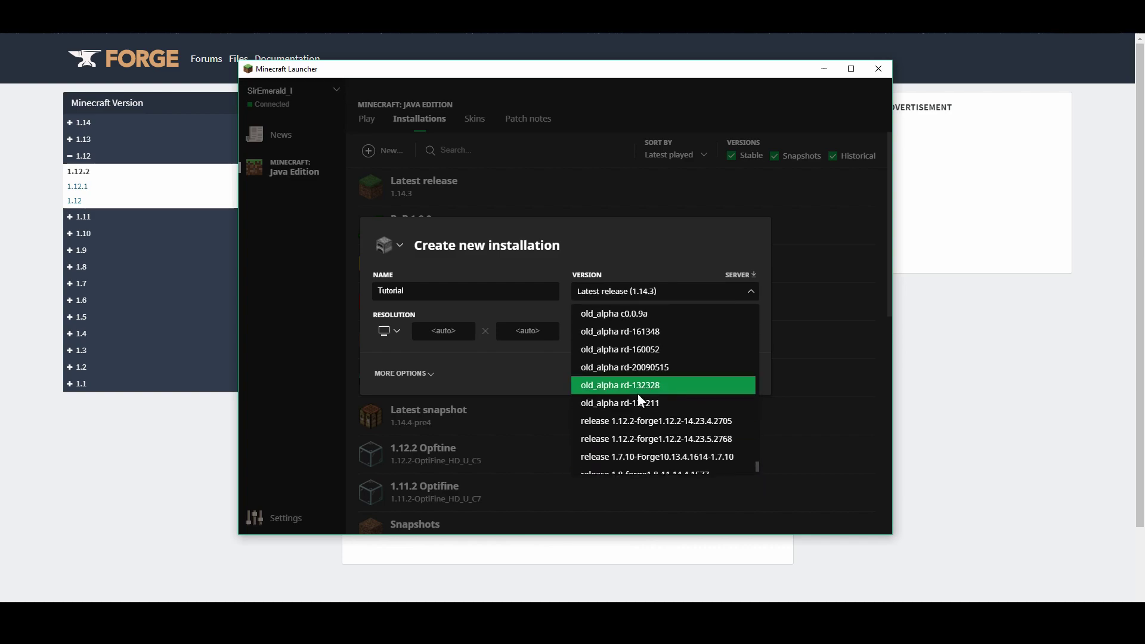
{"action": "scroll", "coordinate": [655, 435], "scroll_direction": "down", "scroll_amount": 3}
{"action": "scroll", "coordinate": [660, 425], "scroll_direction": "up", "scroll_amount": 2}
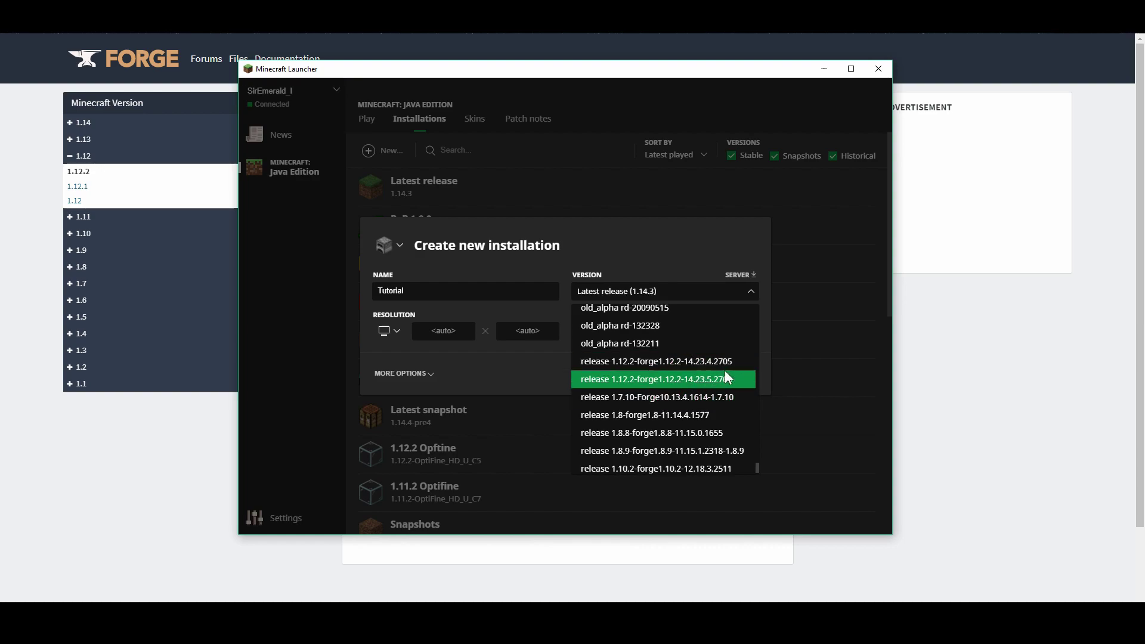
{"action": "left_click", "coordinate": [681, 381]}
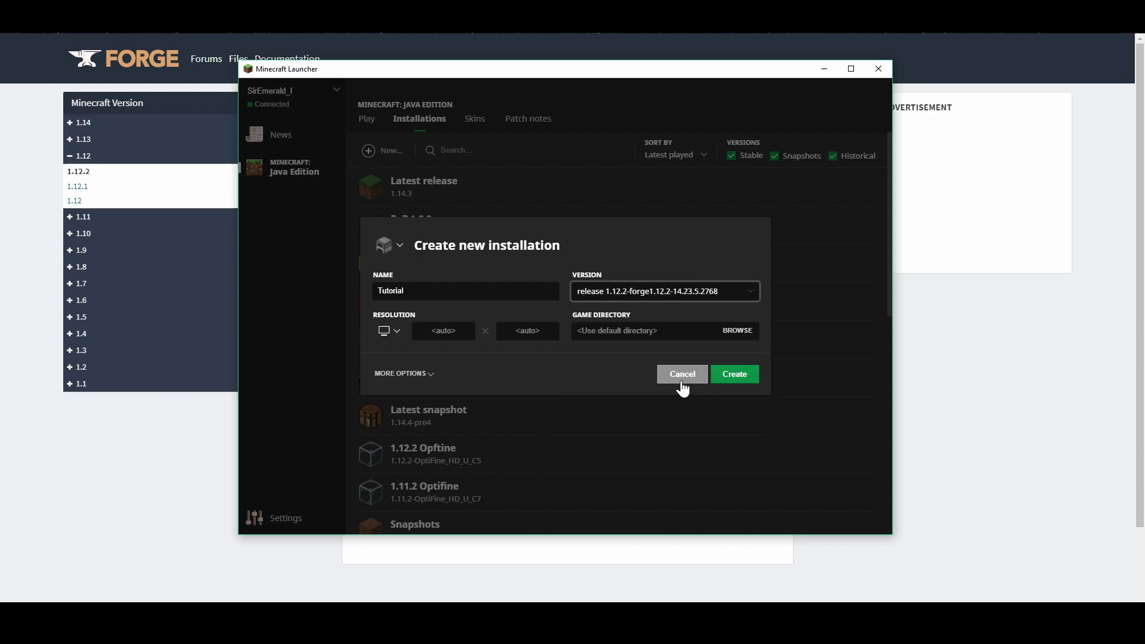
{"action": "left_click", "coordinate": [734, 376]}
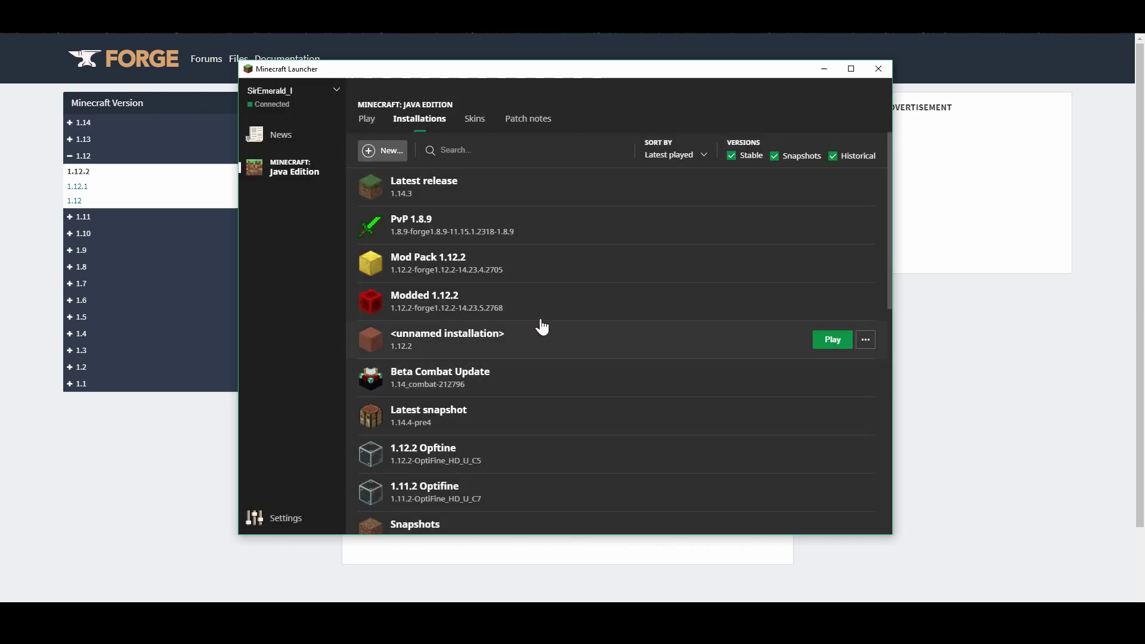
Step: Locate the Tutorial installation in the list and select it as the version to launch
{"action": "scroll", "coordinate": [539, 387], "scroll_direction": "down", "scroll_amount": 10}
{"action": "mouse_move", "coordinate": [422, 519]}
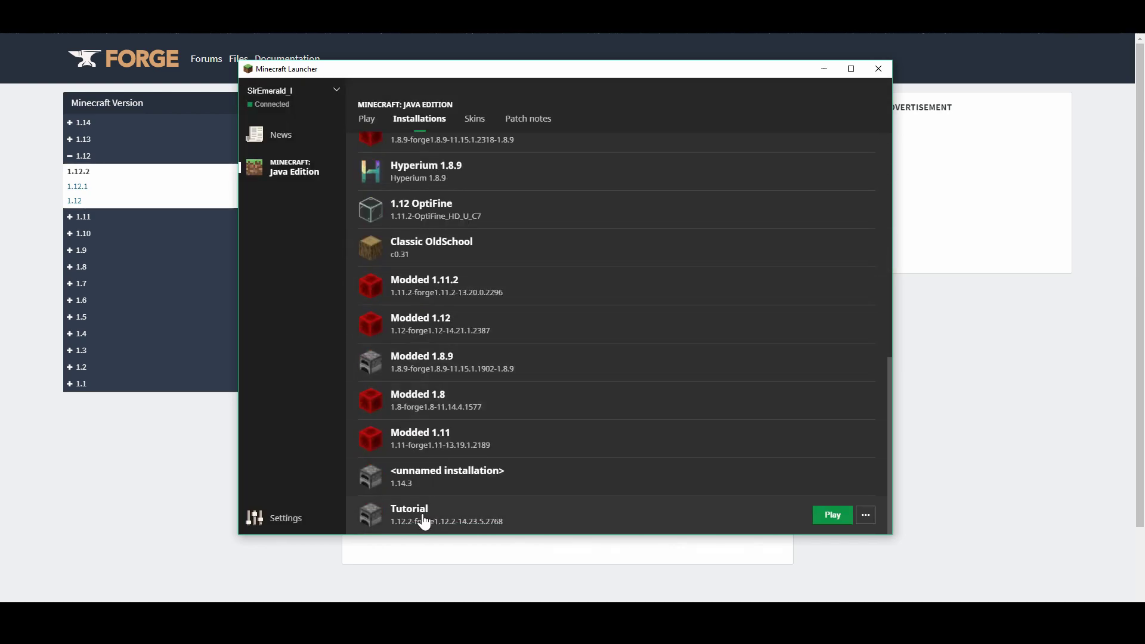
{"action": "left_click", "coordinate": [864, 515]}
{"action": "left_click", "coordinate": [370, 123]}
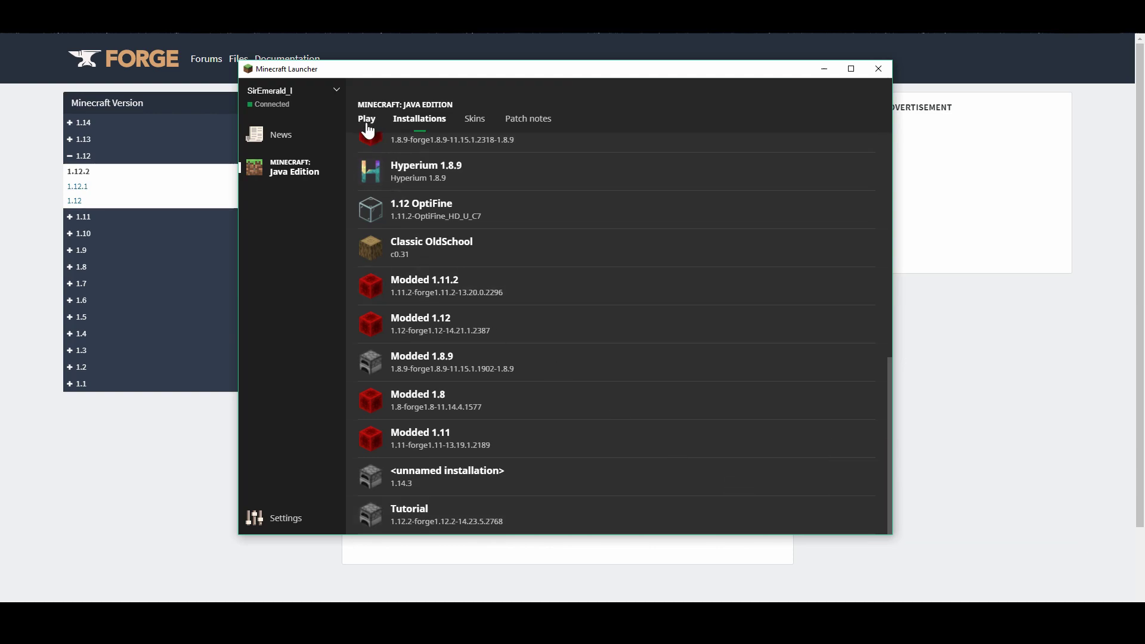
{"action": "left_click", "coordinate": [367, 119]}
{"action": "left_click", "coordinate": [457, 517]}
{"action": "scroll", "coordinate": [513, 411], "scroll_direction": "down", "scroll_amount": 5}
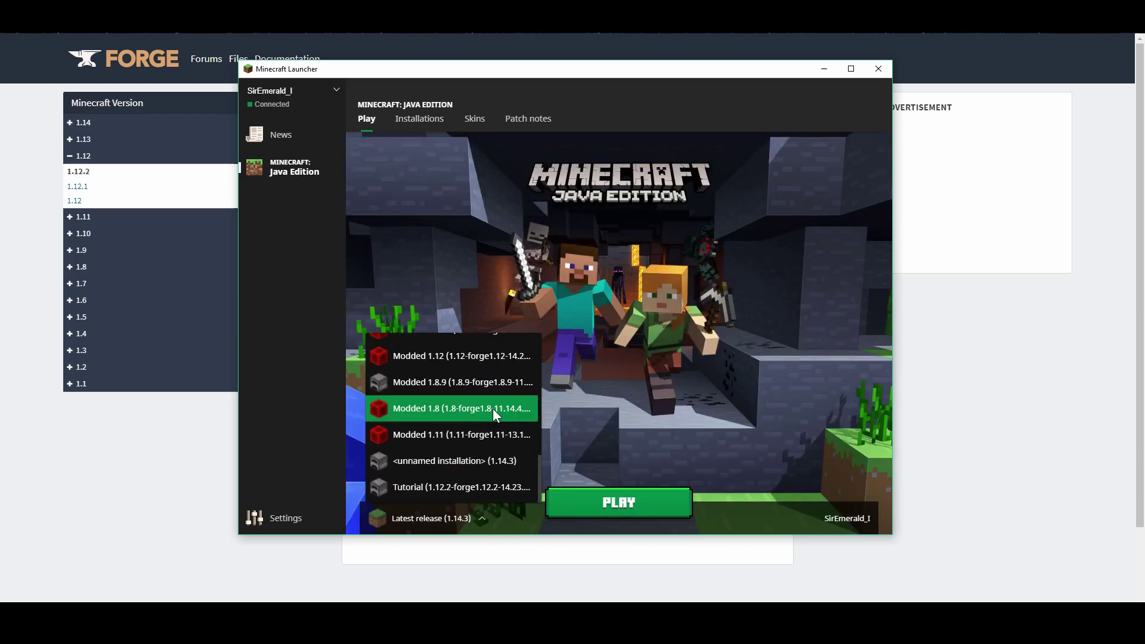
{"action": "left_click", "coordinate": [460, 490]}
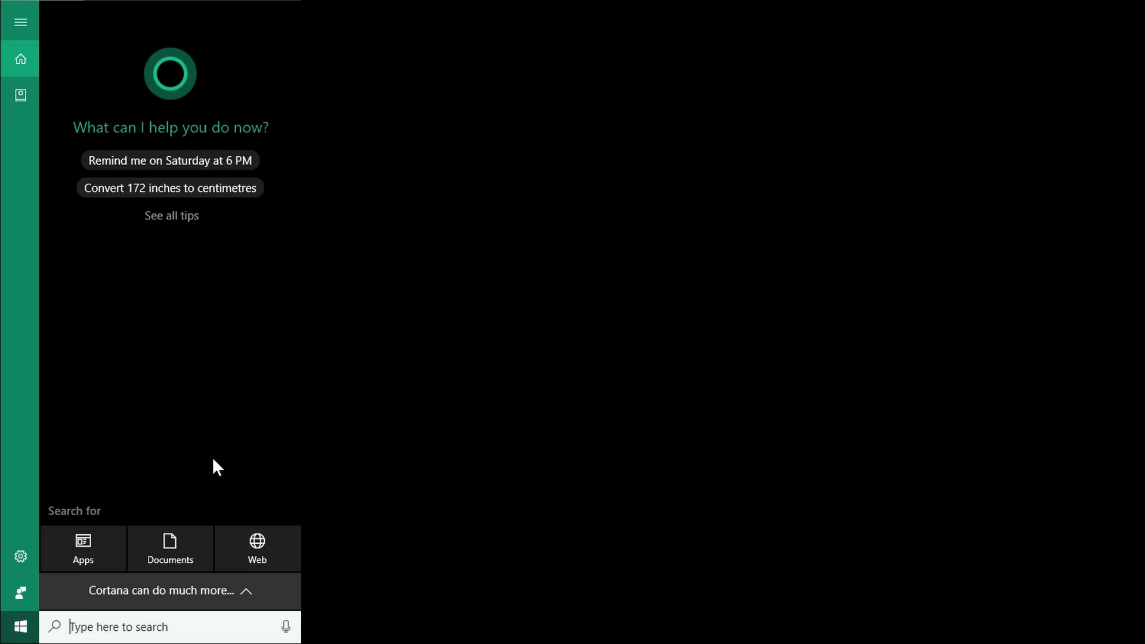
Step: Open the .minecraft mods folder inside %AppData% and move OptiFine_1.12.2_HD_U_E3 into it from Downloads
{"action": "type", "text": "%AppData%"}
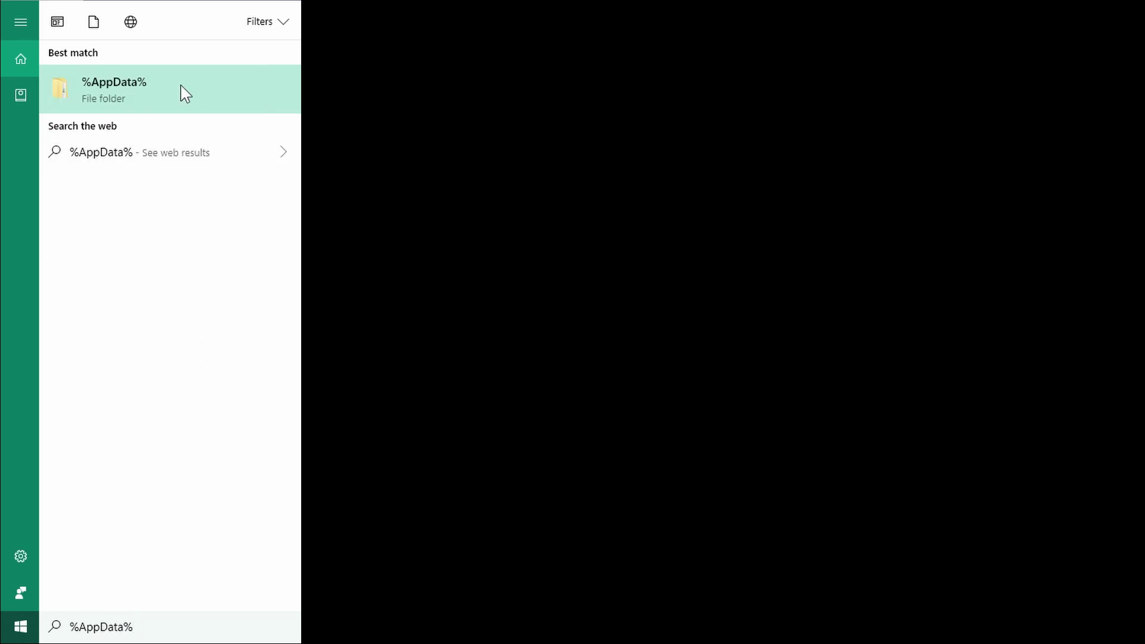
{"action": "left_click", "coordinate": [185, 94]}
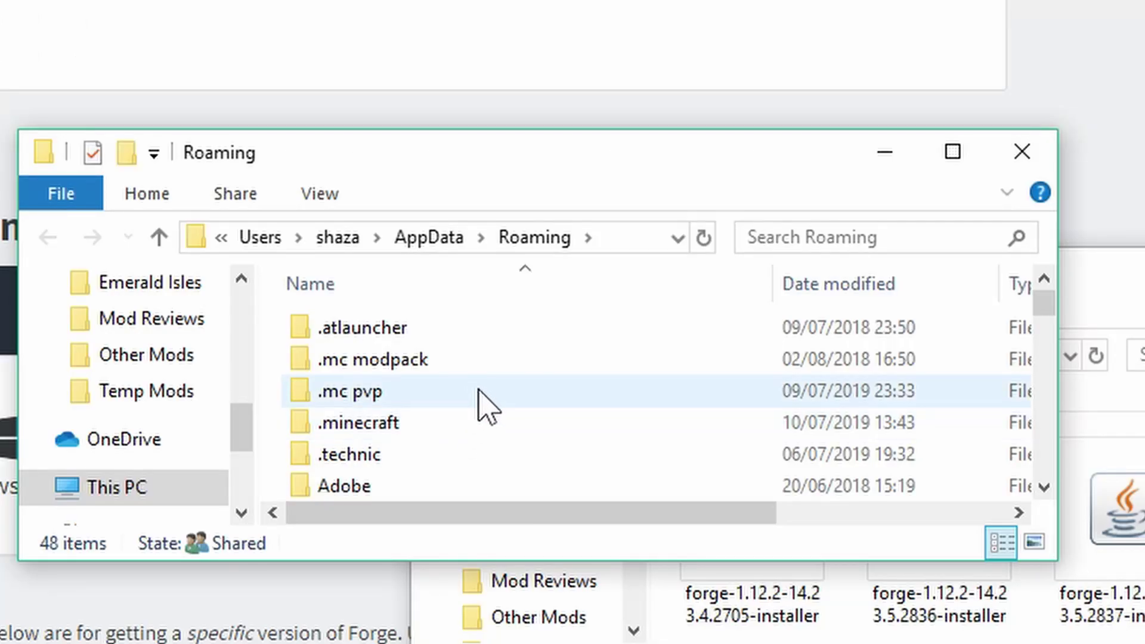
{"action": "double_click", "coordinate": [407, 428]}
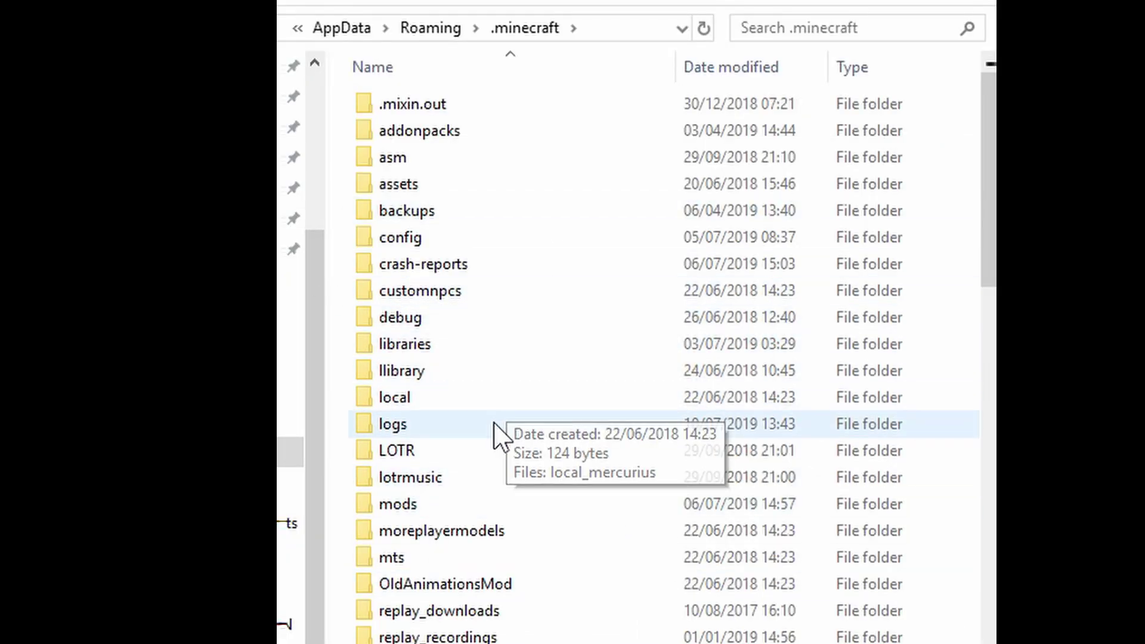
{"action": "double_click", "coordinate": [427, 510]}
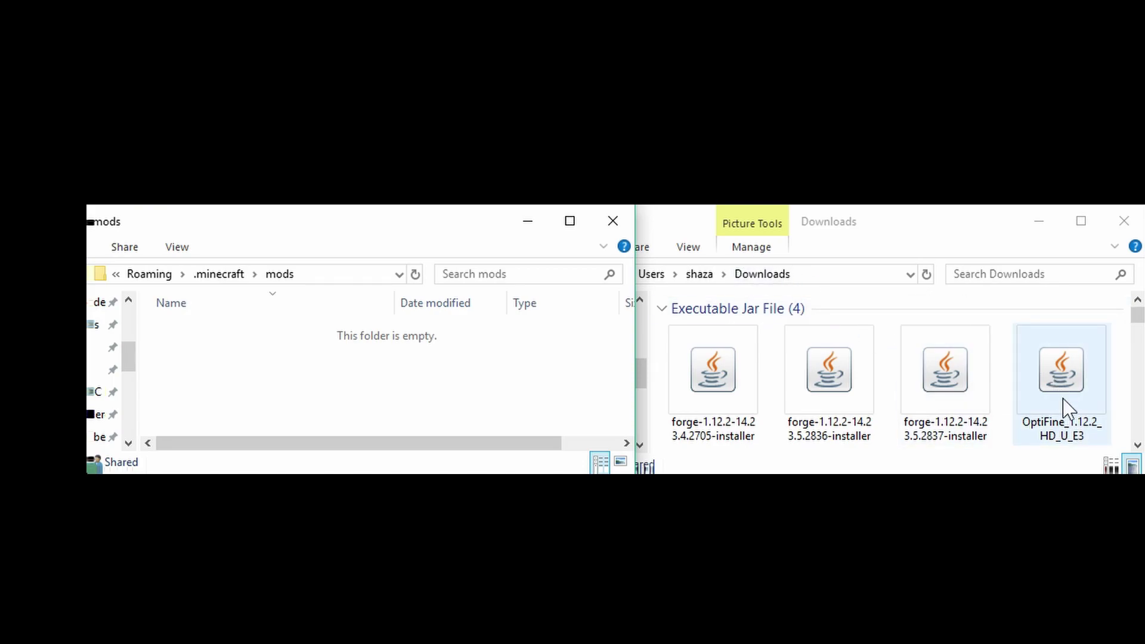
{"action": "left_click_drag", "start_coordinate": [1062, 398], "coordinate": [369, 373]}
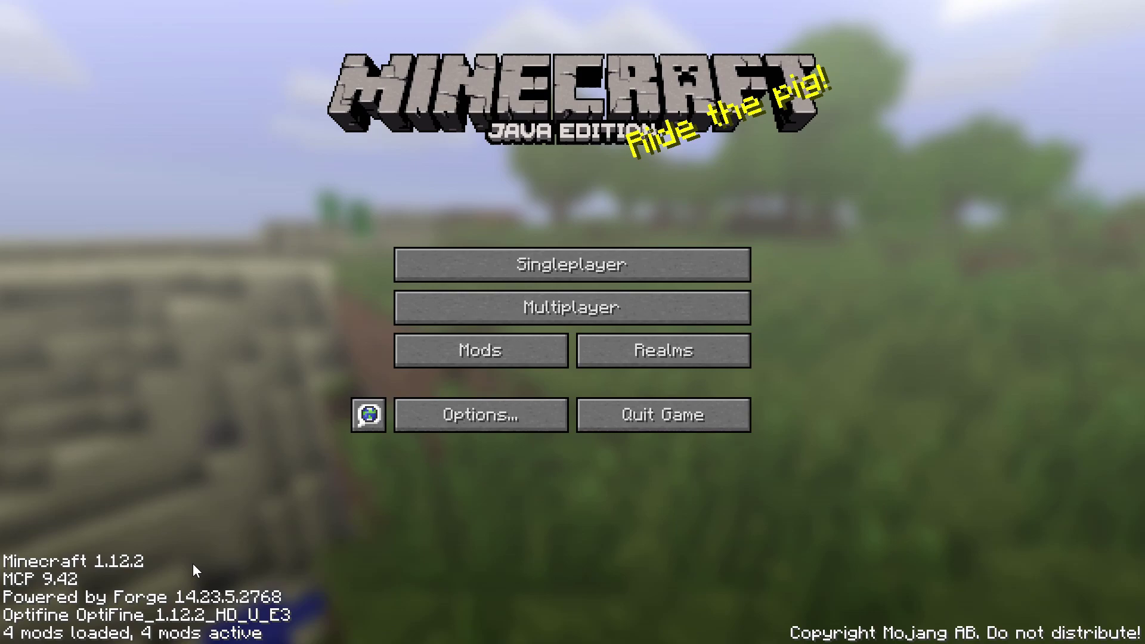
Step: In the modded Minecraft 1.12.2 game, examine the mod list and the video settings, and return to the main menu
{"action": "left_click", "coordinate": [469, 350]}
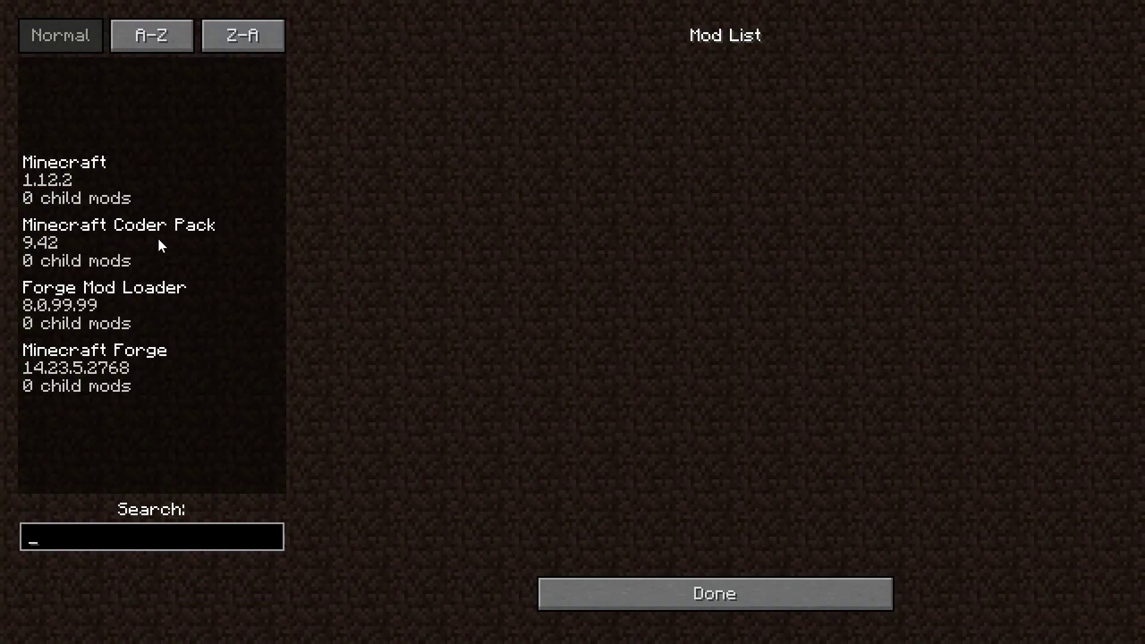
{"action": "left_click", "coordinate": [675, 593]}
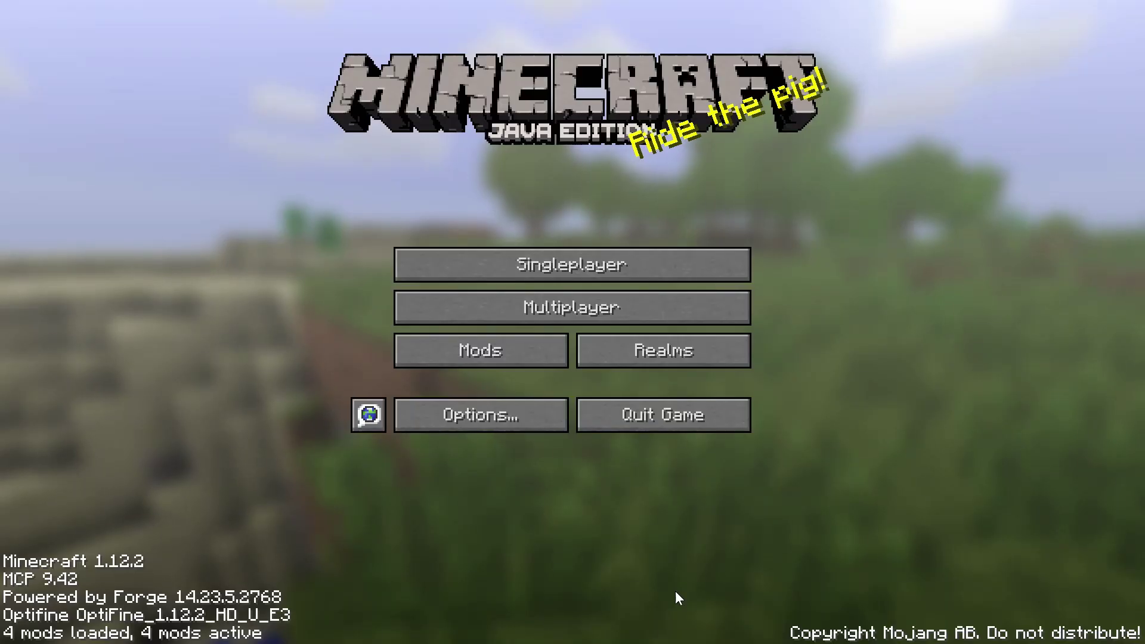
{"action": "left_click", "coordinate": [496, 416]}
{"action": "left_click", "coordinate": [450, 251]}
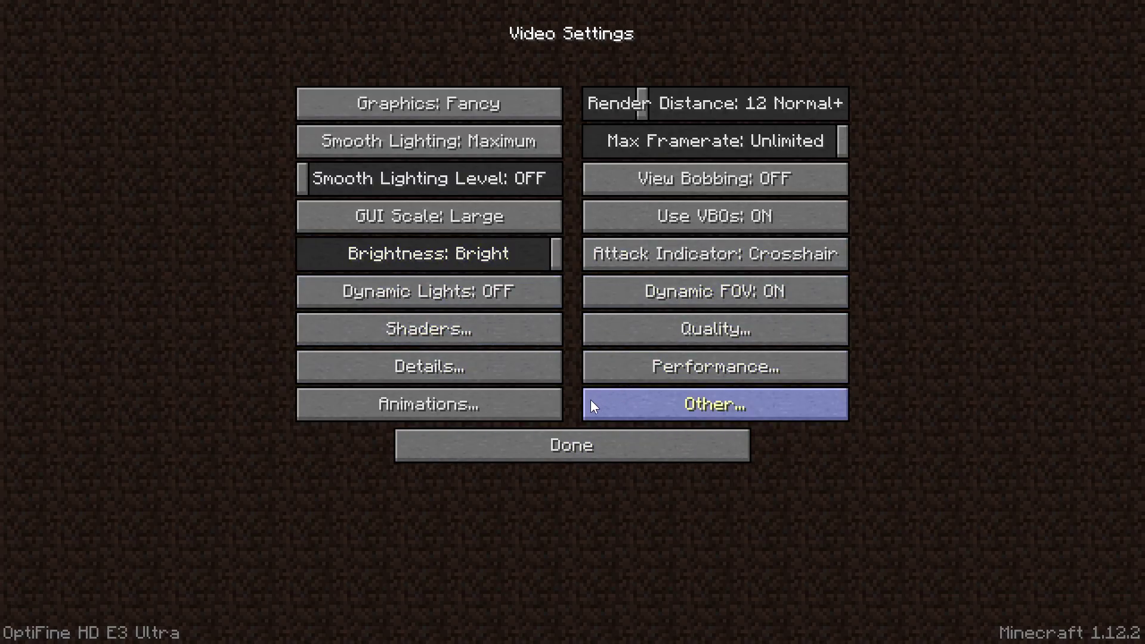
{"action": "key", "text": "Escape"}
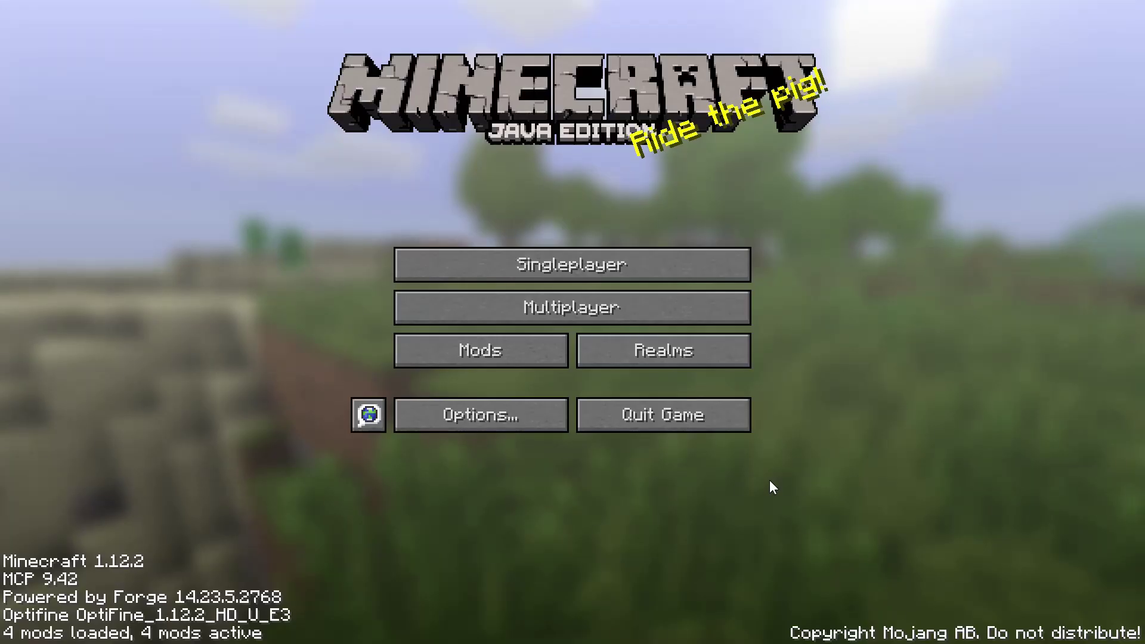